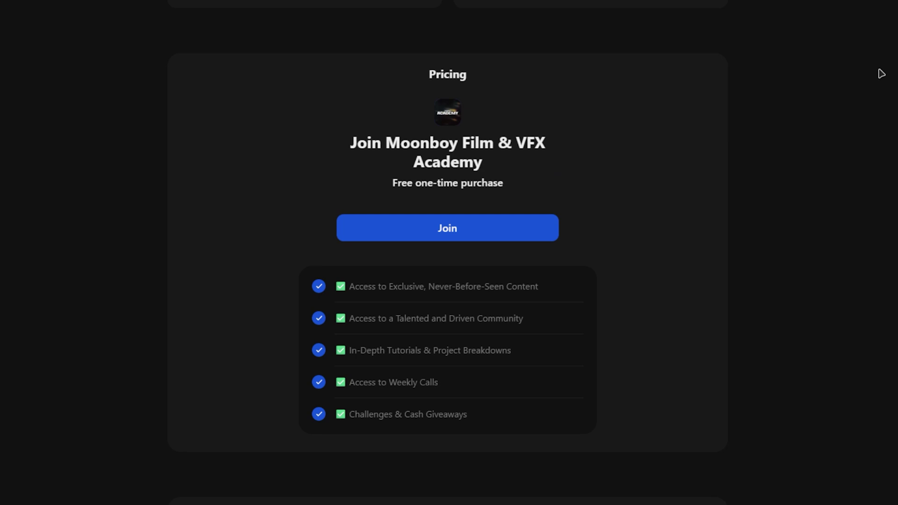
click(468, 229)
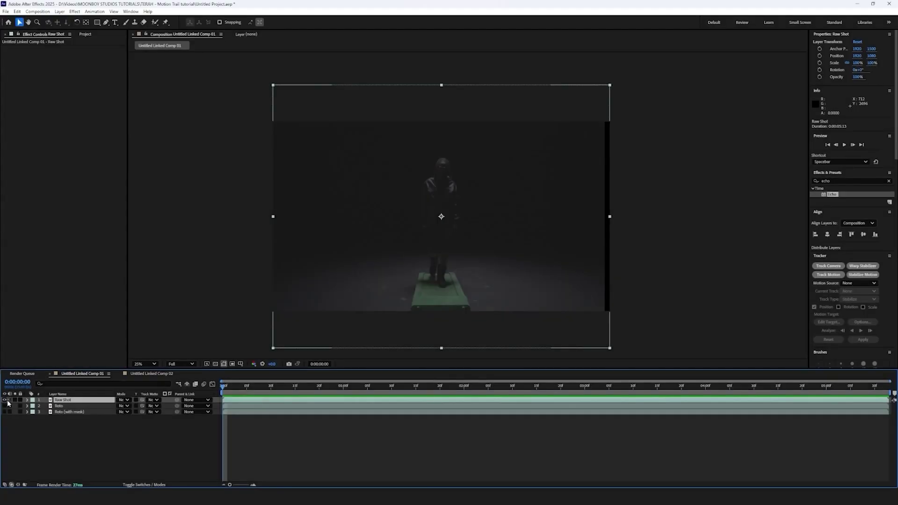
Create a 3840 × 2160 px solid coloured with the dark background tone sampled from the shot.
scroll(435, 195, up, 4)
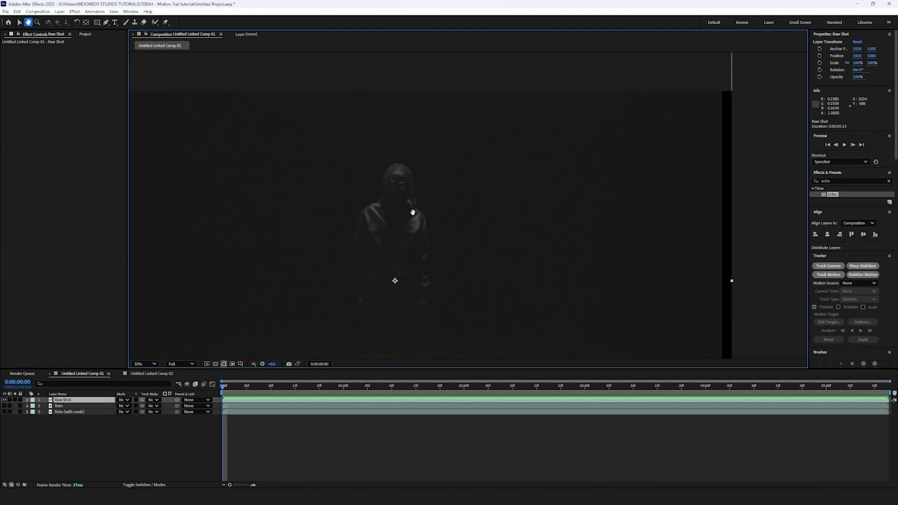
key(v)
key(comma)
key(comma)
right_click(393, 349)
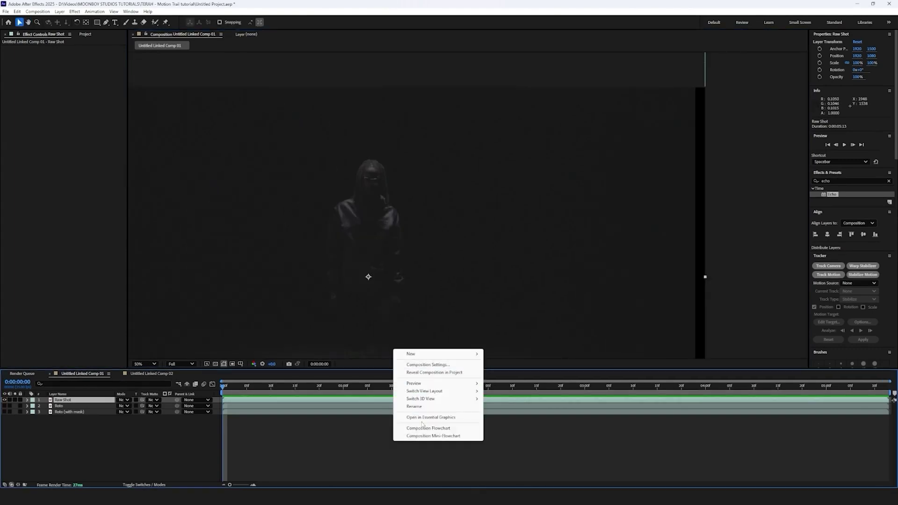
mouse_move(423, 355)
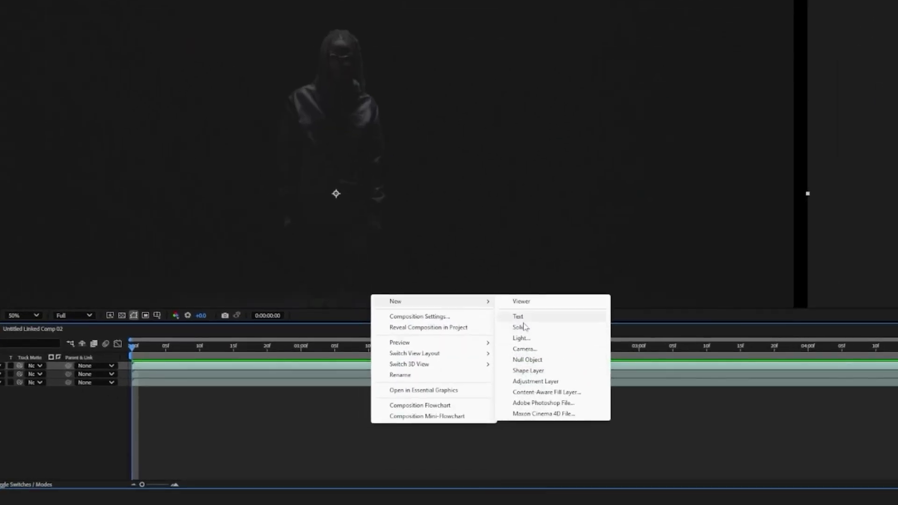
click(500, 372)
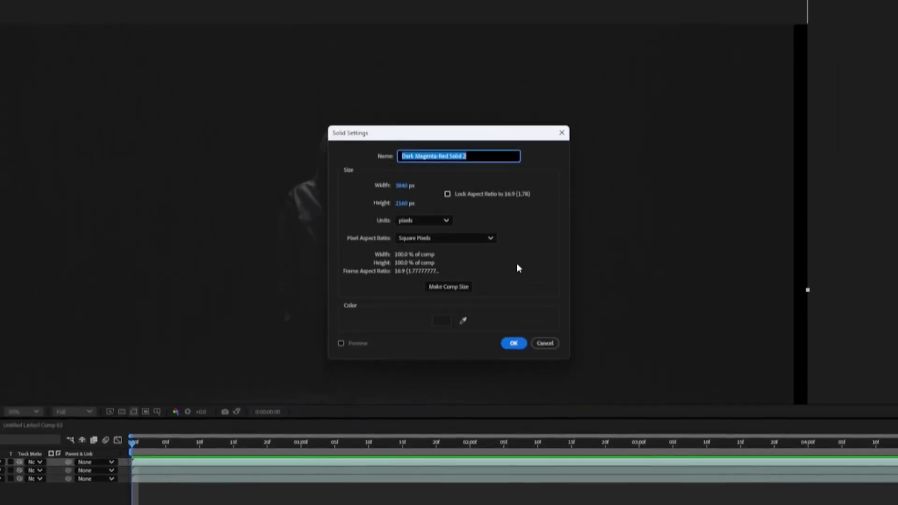
click(463, 320)
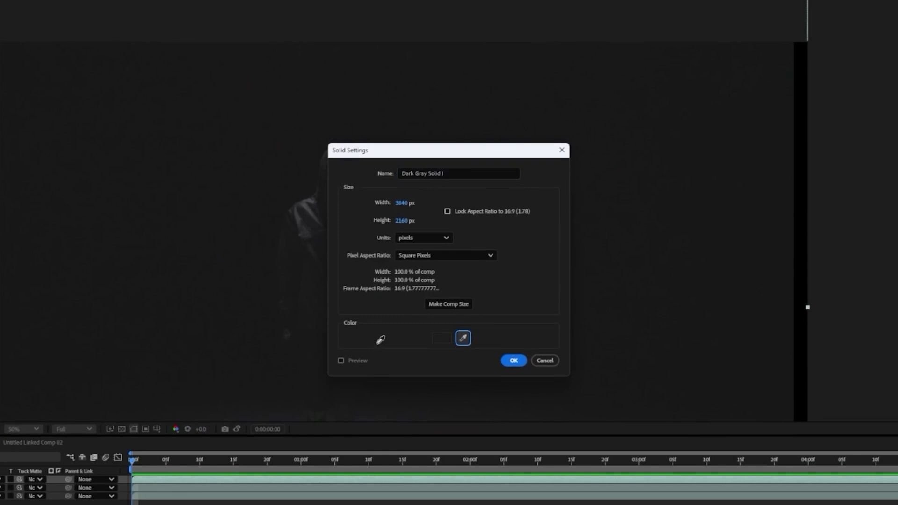
click(514, 363)
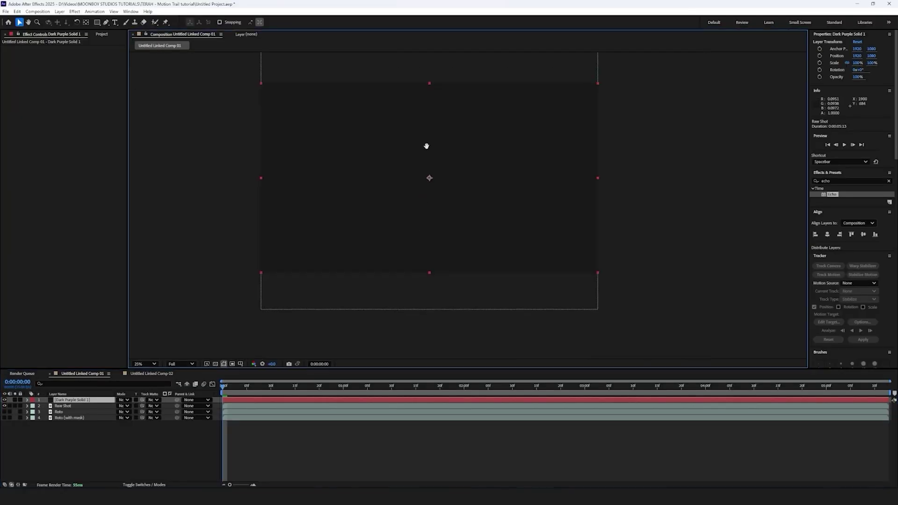
Move the dark solid beneath the Roto layer and hide the Raw Shot layer.
drag(426, 146, 425, 149)
mouse_move(68, 401)
mouse_down()
mouse_move(67, 423)
mouse_move(67, 415)
mouse_up()
click(13, 407)
click(4, 401)
click(5, 400)
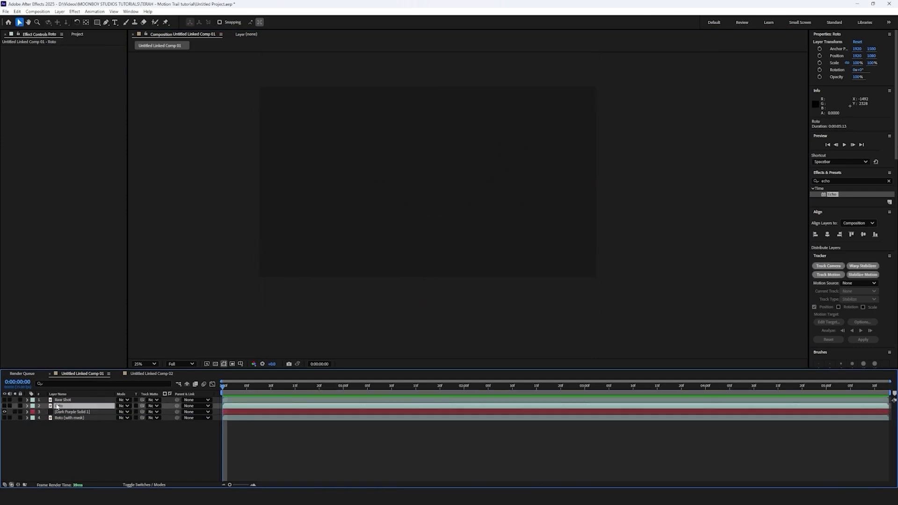
Make the Roto layer visible over the dark solid and preview the composition.
click(40, 402)
click(5, 405)
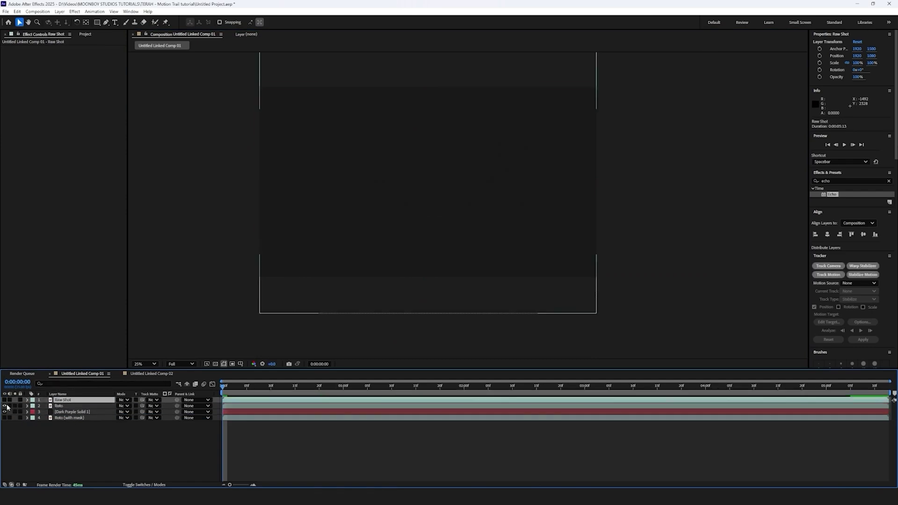
key(space)
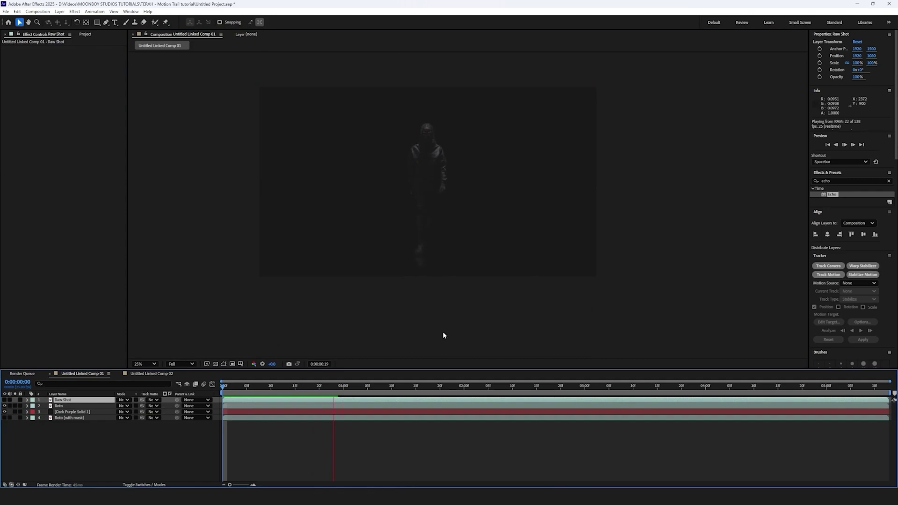
Copy the orange 9.mov layer from Untitled Linked Comp 02 into Untitled Linked Comp 01.
click(151, 374)
click(286, 386)
drag(290, 387, 184, 401)
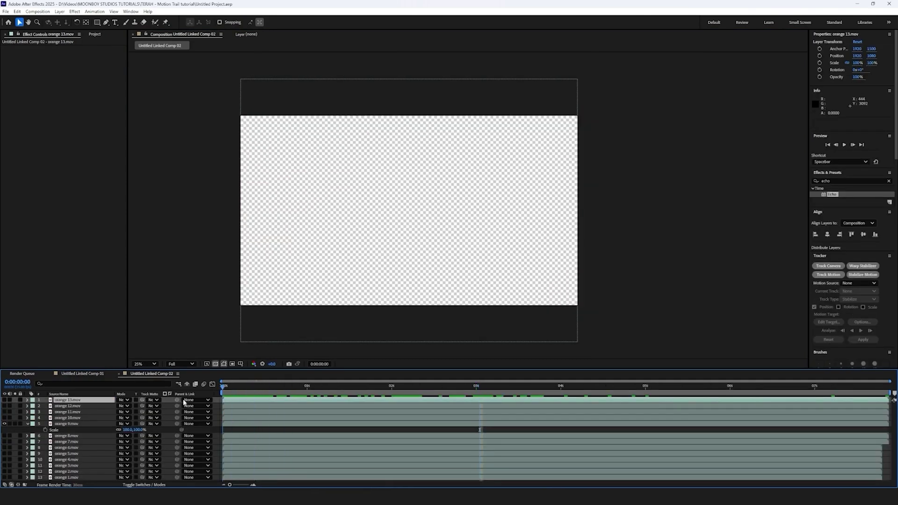
drag(251, 403, 727, 404)
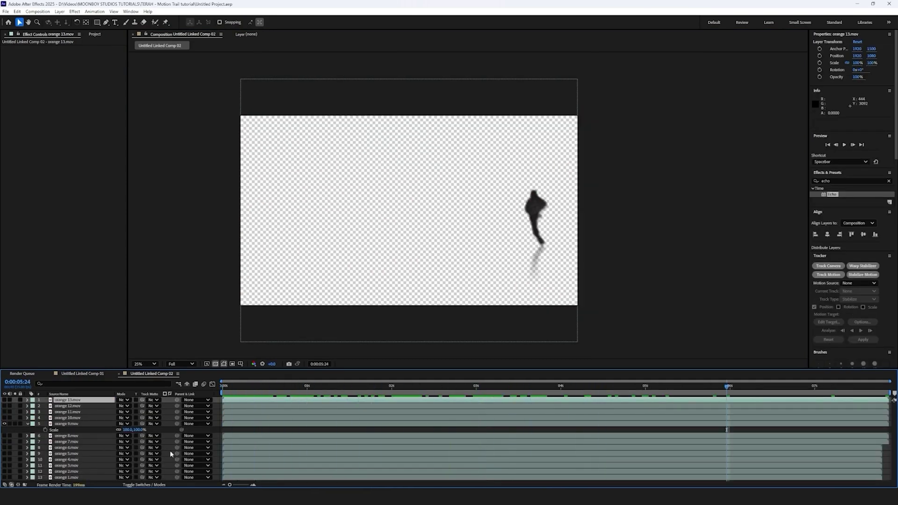
key(ctrl+c)
click(73, 424)
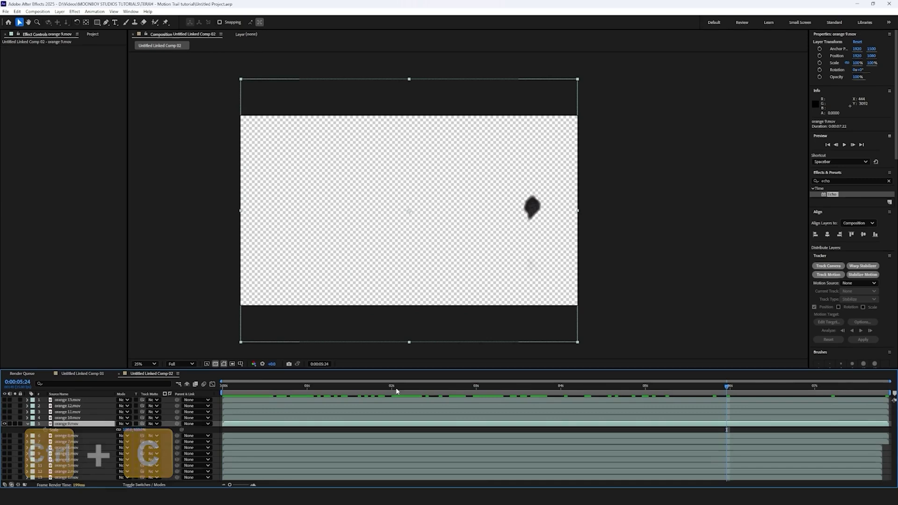
click(83, 373)
key(ctrl+v)
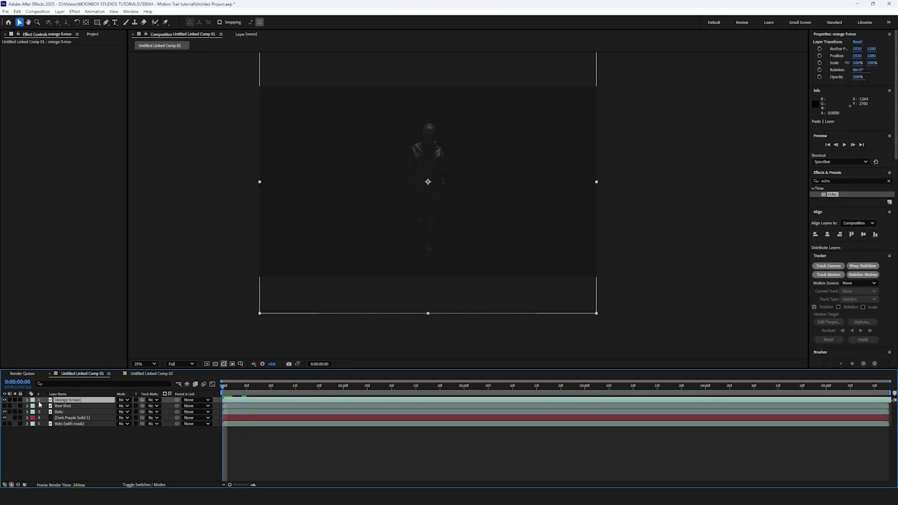
Give the orange 9.mov layer an orange label colour and keep a hidden duplicate of it beneath.
click(33, 400)
click(50, 352)
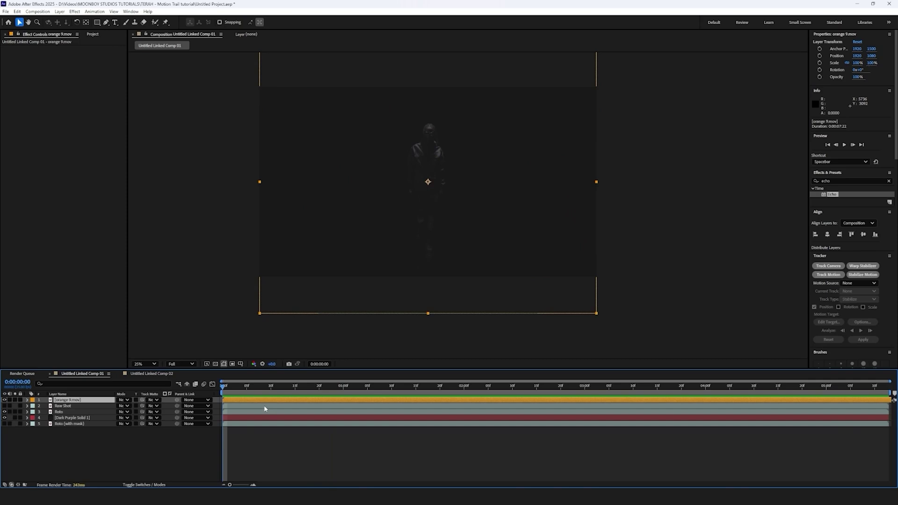
key(ctrl+d)
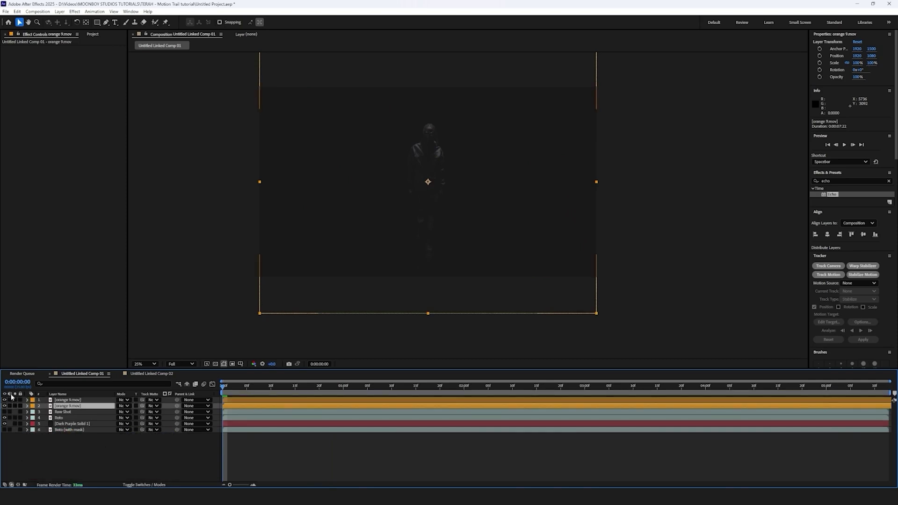
click(5, 406)
Apply the Echo effect to the upper orange 9.mov layer and set its Echo Operator to Maximum.
click(84, 400)
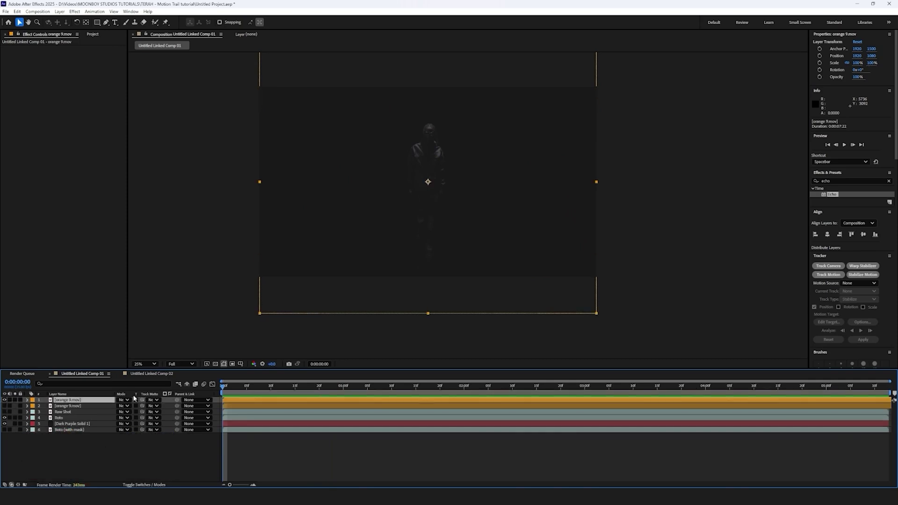
click(835, 181)
key(BackSpace)
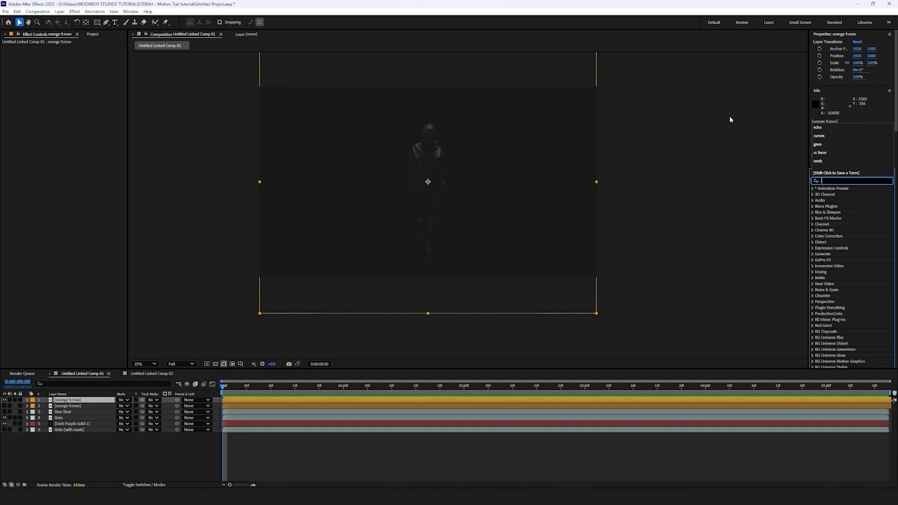
text(echo)
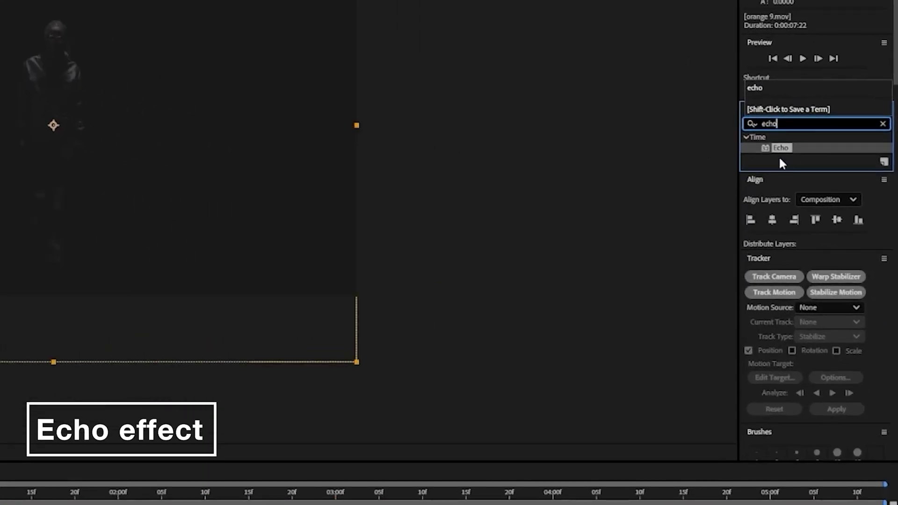
drag(780, 149, 329, 428)
click(22, 497)
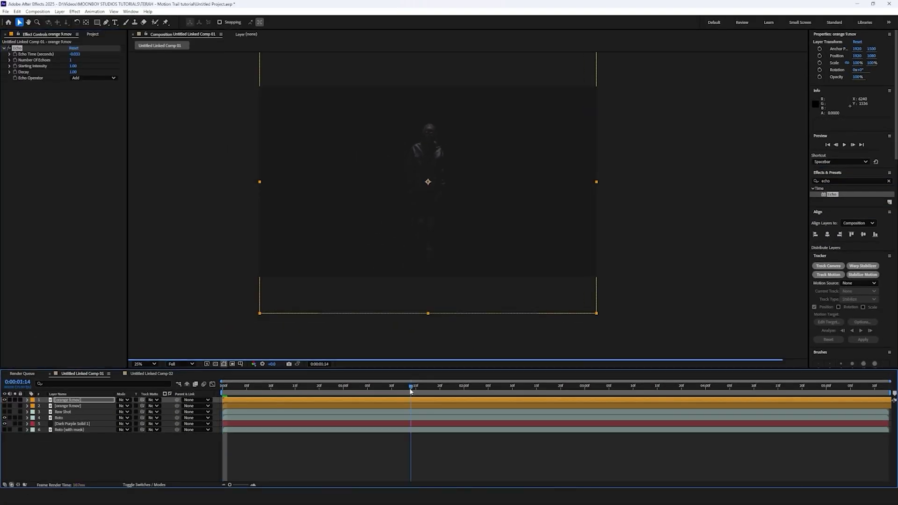
drag(410, 390, 415, 390)
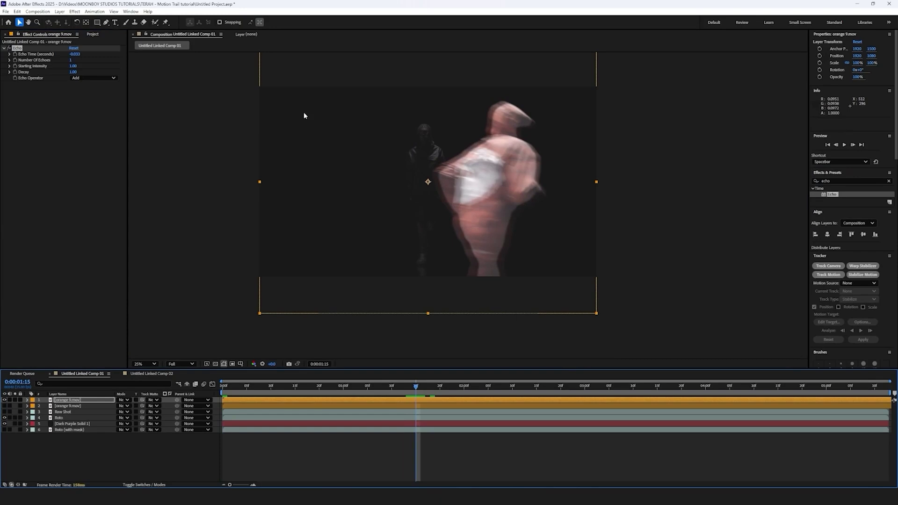
click(94, 77)
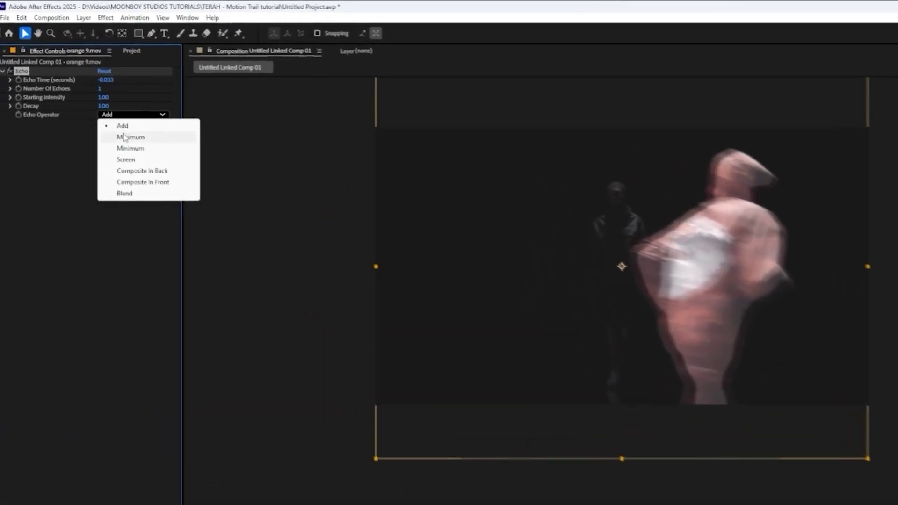
click(135, 141)
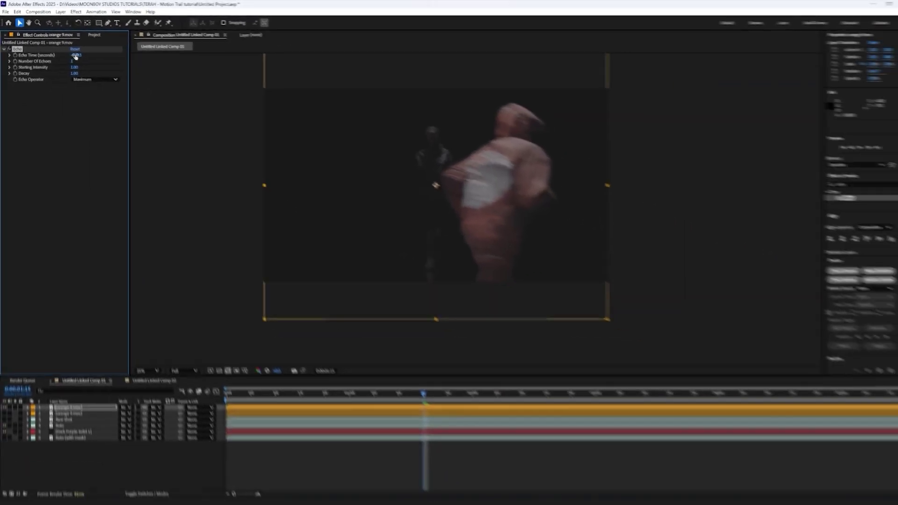
Set the Echo Time of the Echo effect to -0.083 seconds.
click(109, 82)
key(Right)
key(Left)
key(Left)
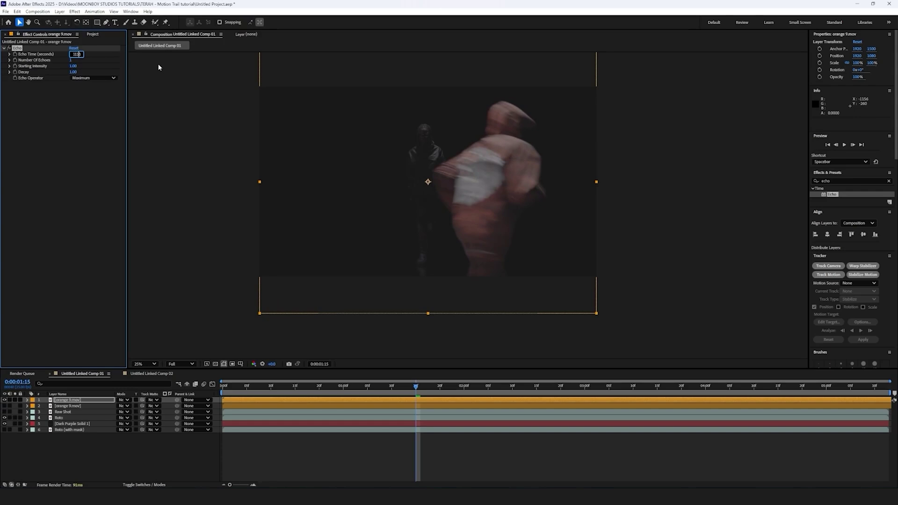
click(134, 178)
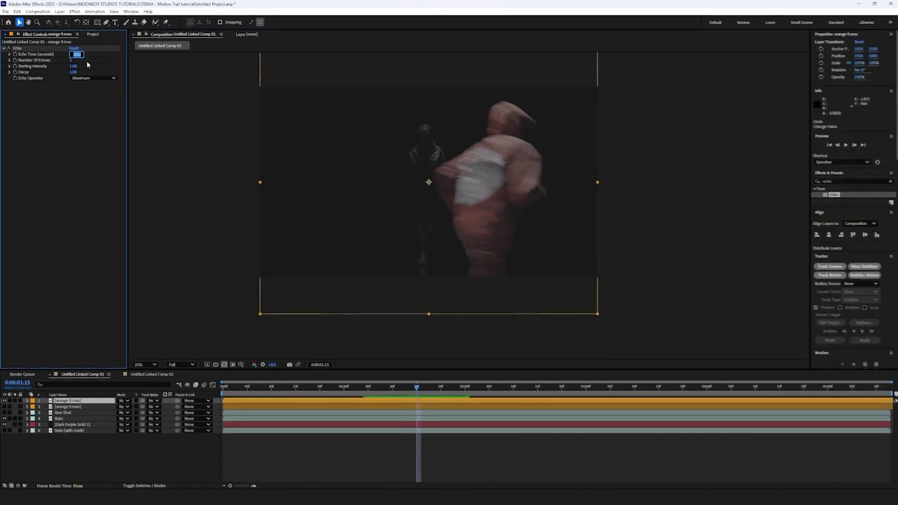
key(Right)
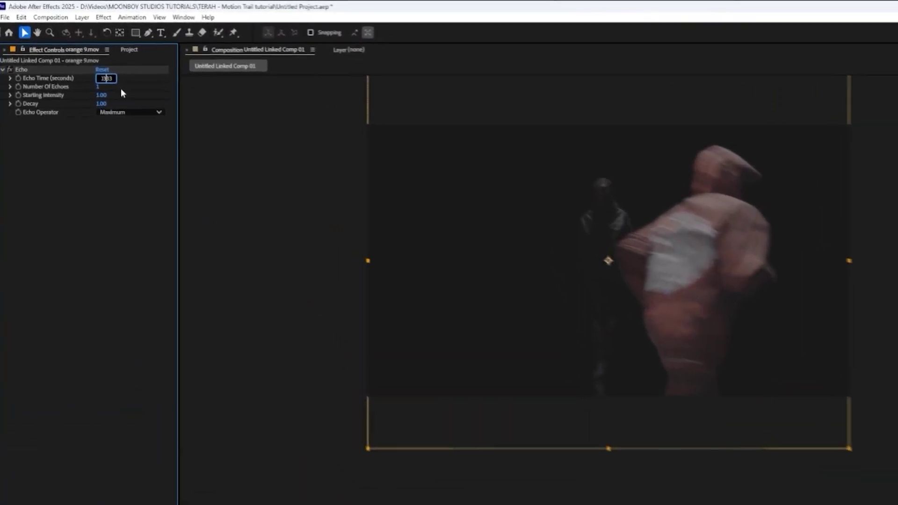
key(BackSpace)
key(BackSpace)
text(83)
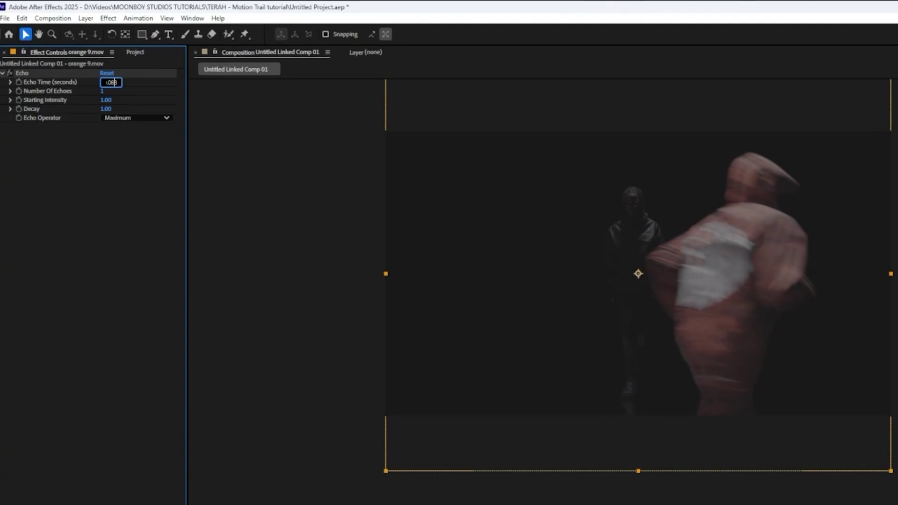
click(113, 253)
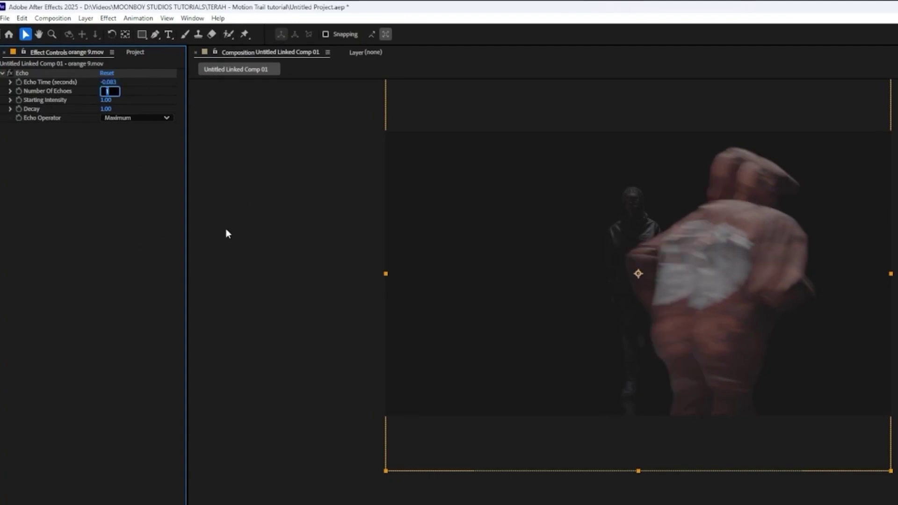
Set the Number Of Echoes to 20 and preview the trail from an earlier frame.
key(Return)
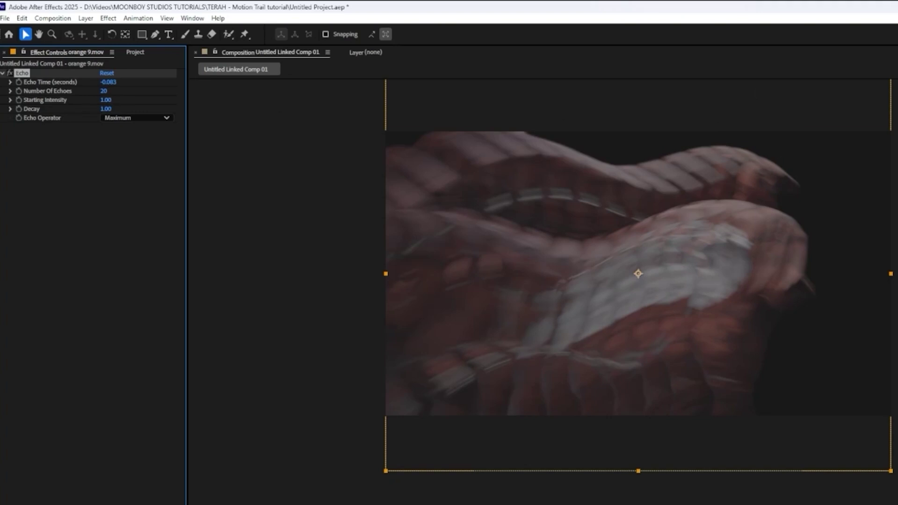
click(364, 389)
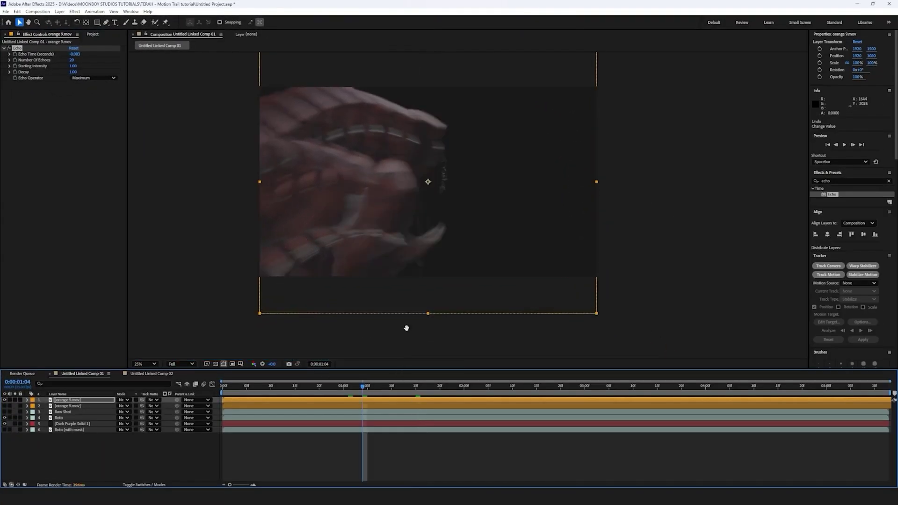
key(space)
Set the Echo effect's Starting Intensity to 0.50 and Decay to 0.80, and inspect the resulting trail up close.
click(74, 66)
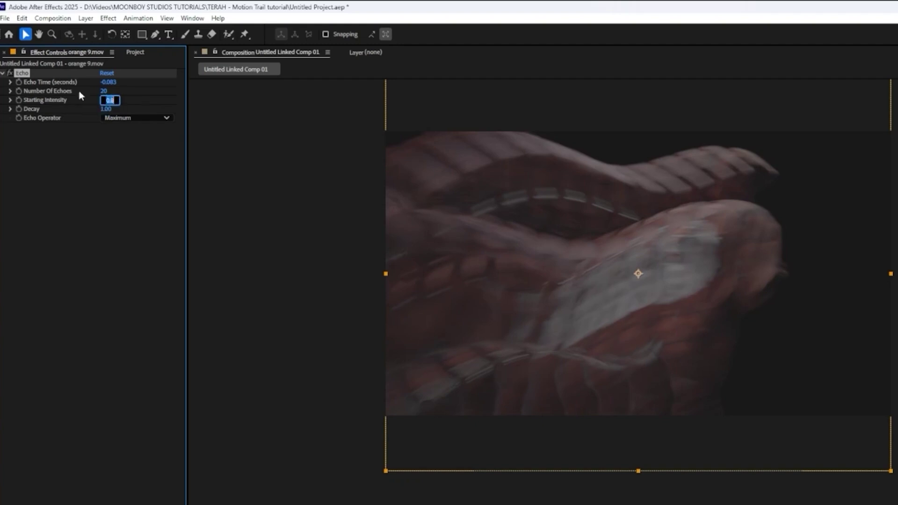
text(1)
key(Return)
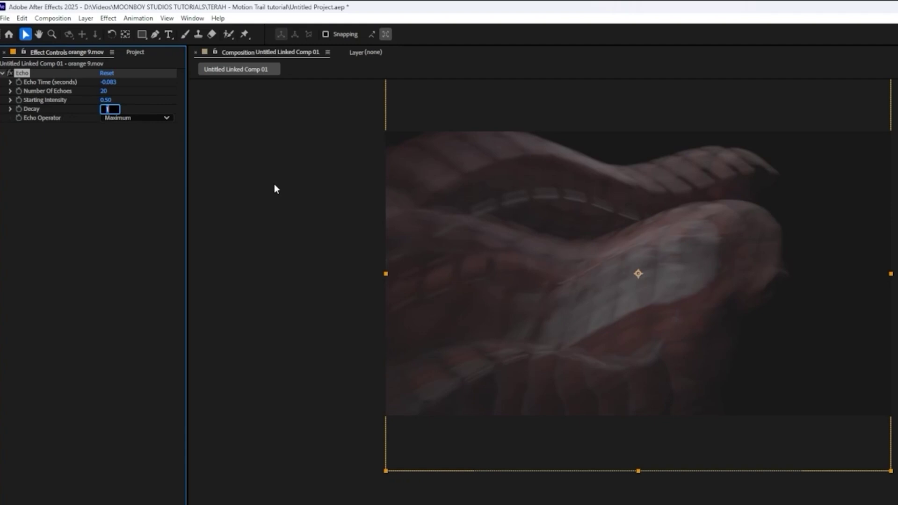
text(0.8)
key(Return)
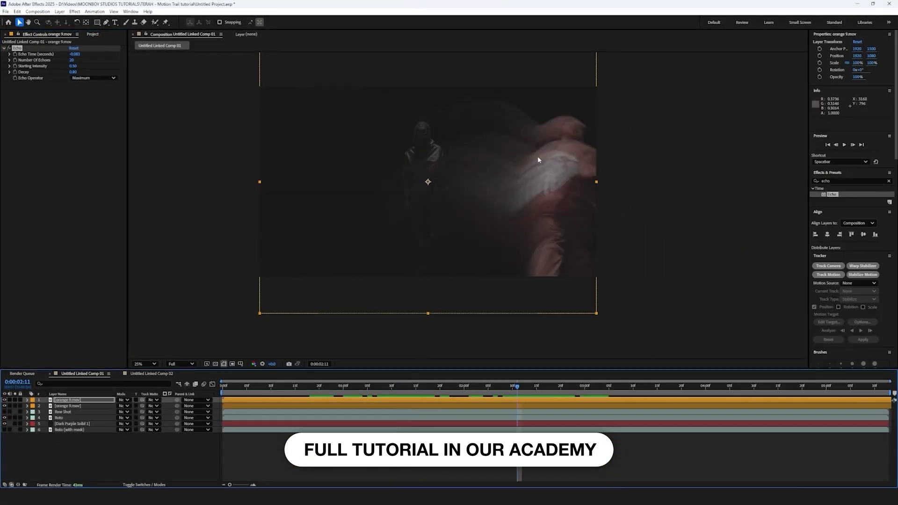
scroll(537, 156, up, 2)
drag(611, 181, 479, 279)
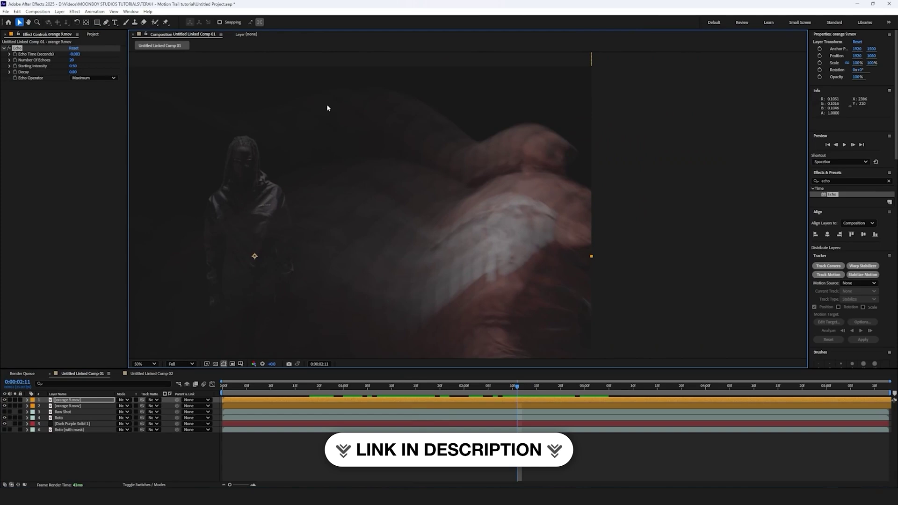
key(comma)
key(comma)
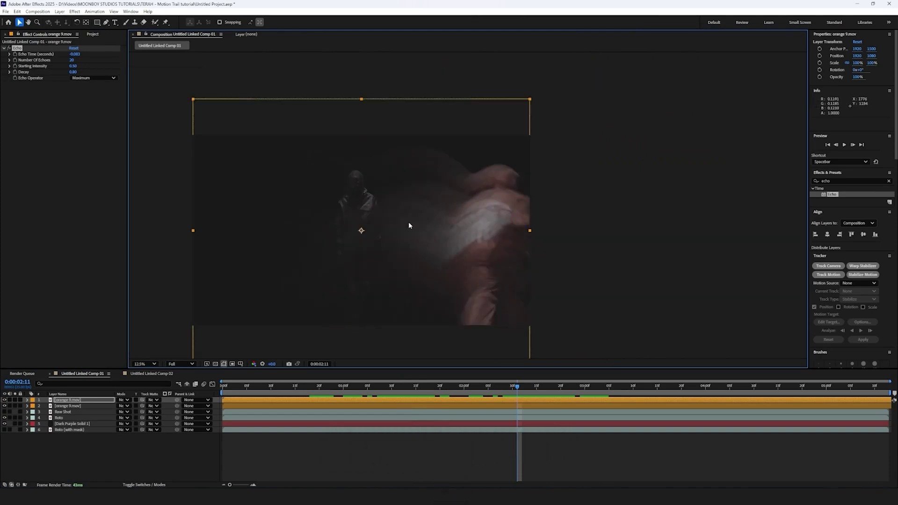
Apply the RSMB effect to the upper orange 9.mov layer and set its Use GPU option to ON.
drag(421, 260, 471, 252)
drag(465, 388, 415, 395)
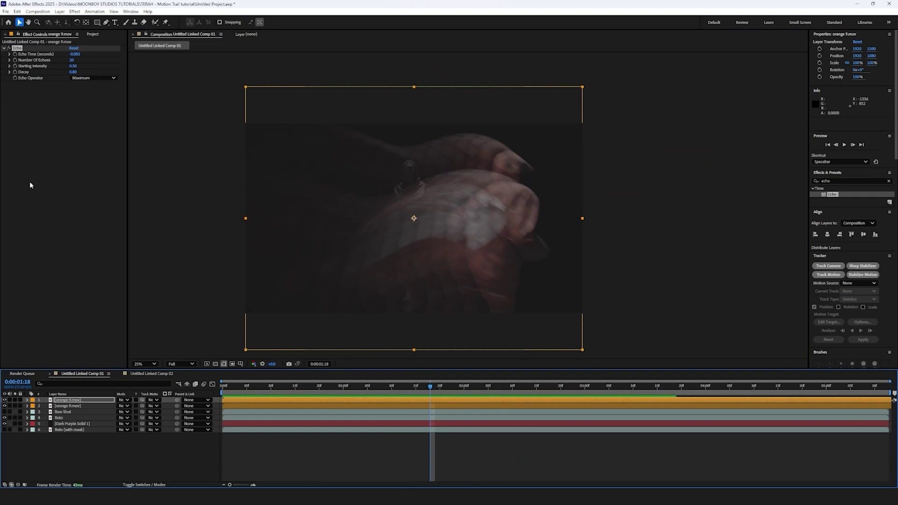
drag(842, 181, 696, 173)
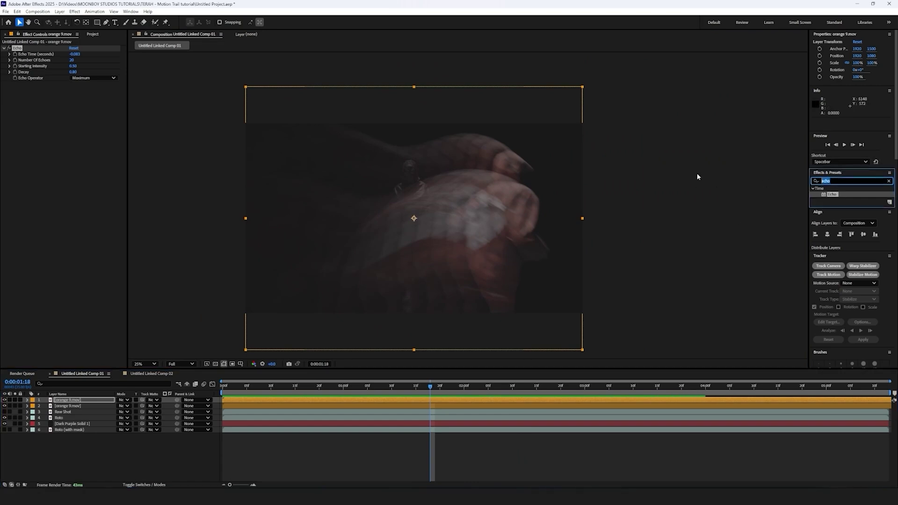
text(rsmb)
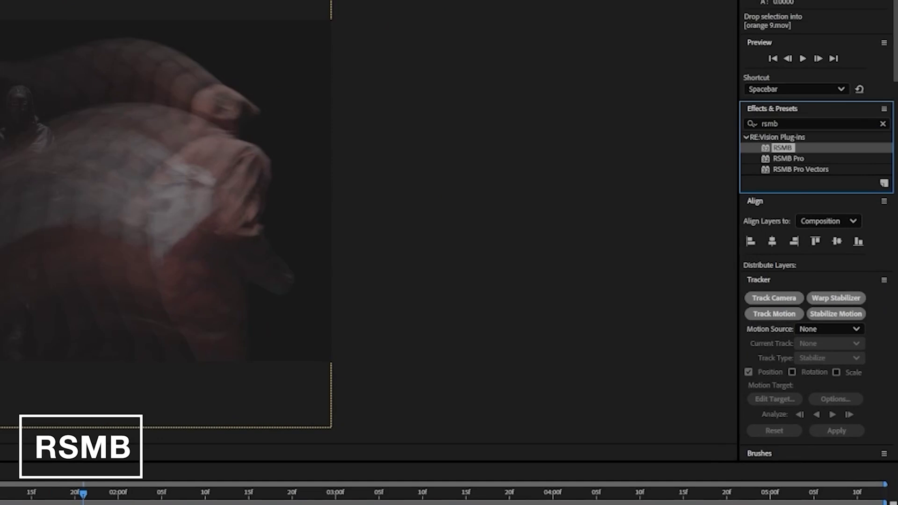
drag(783, 147, 252, 171)
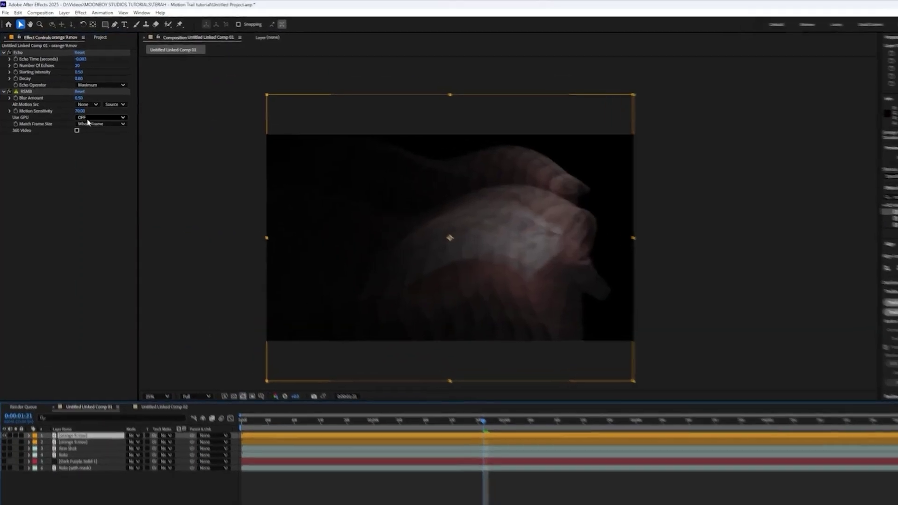
click(93, 108)
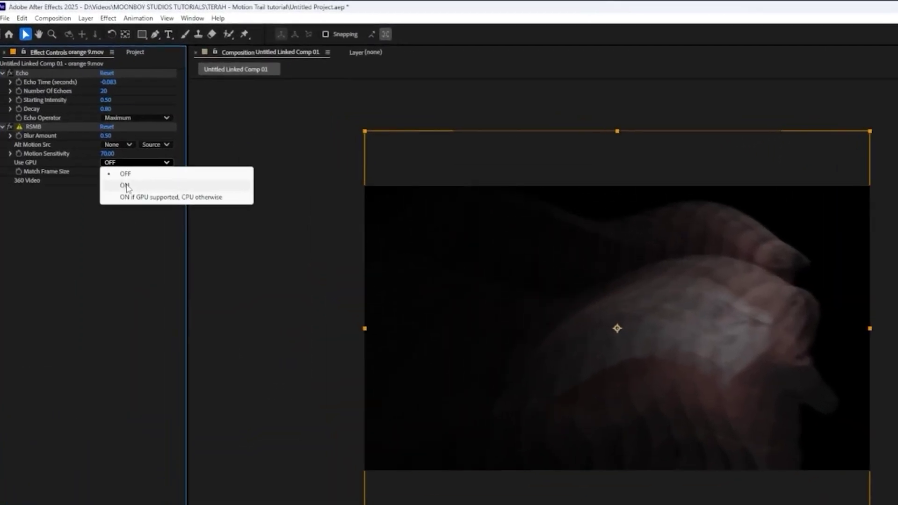
click(125, 186)
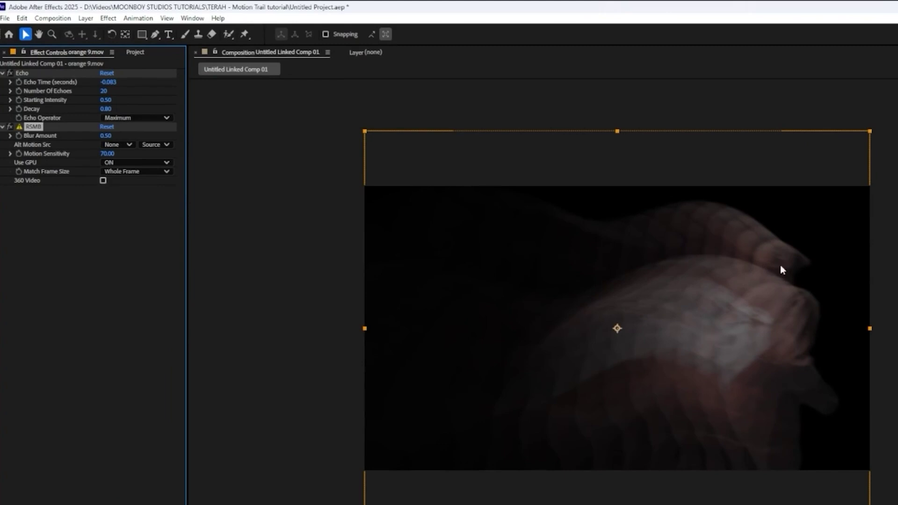
Set the RSMB Blur Amount to 10 and preview the blurred trail from the start of the composition.
click(107, 136)
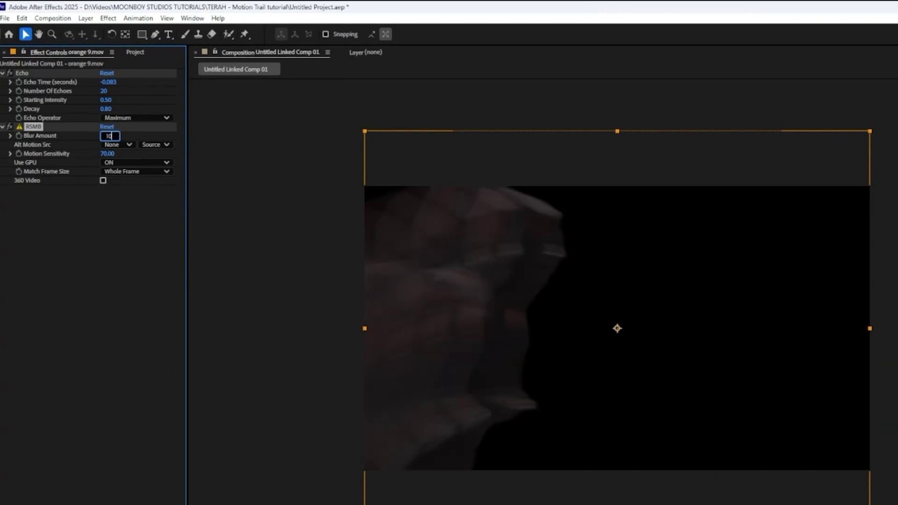
key(Return)
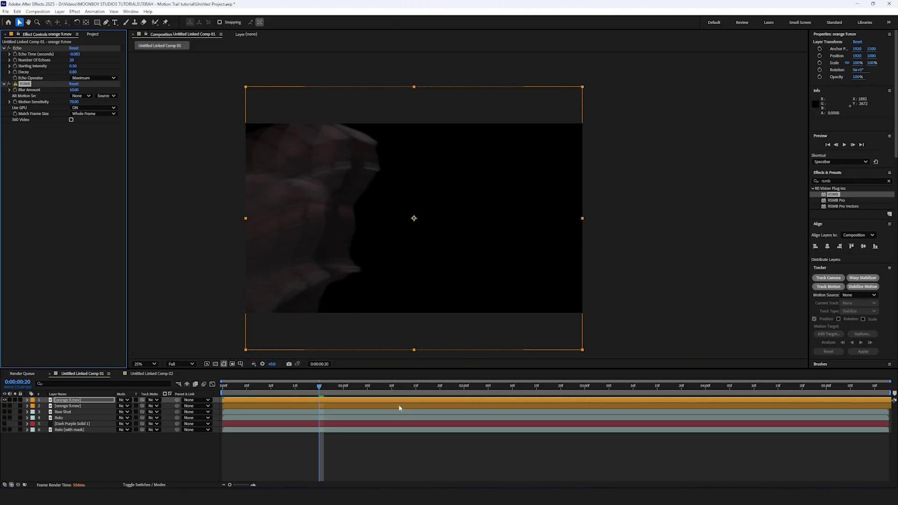
click(314, 389)
key(Home)
key(space)
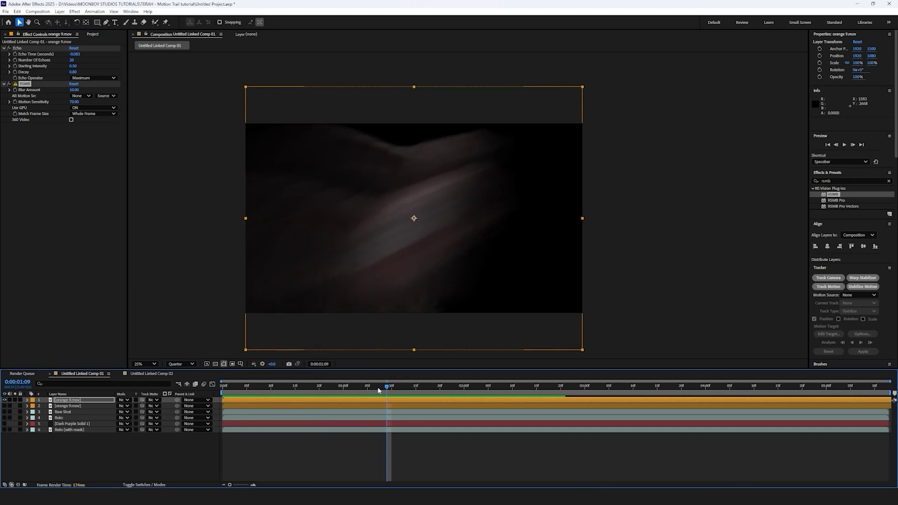
Reduce the RSMB Blur Amount to 5.
click(75, 90)
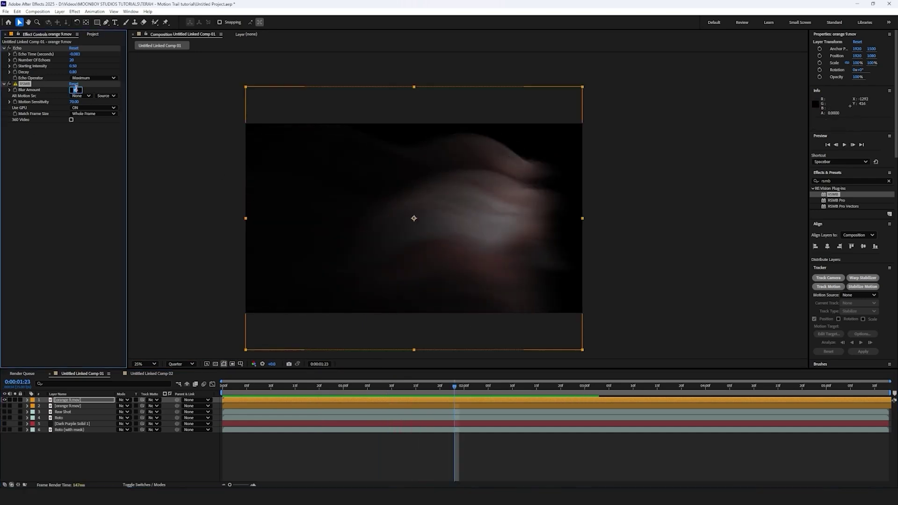
text(5)
key(Return)
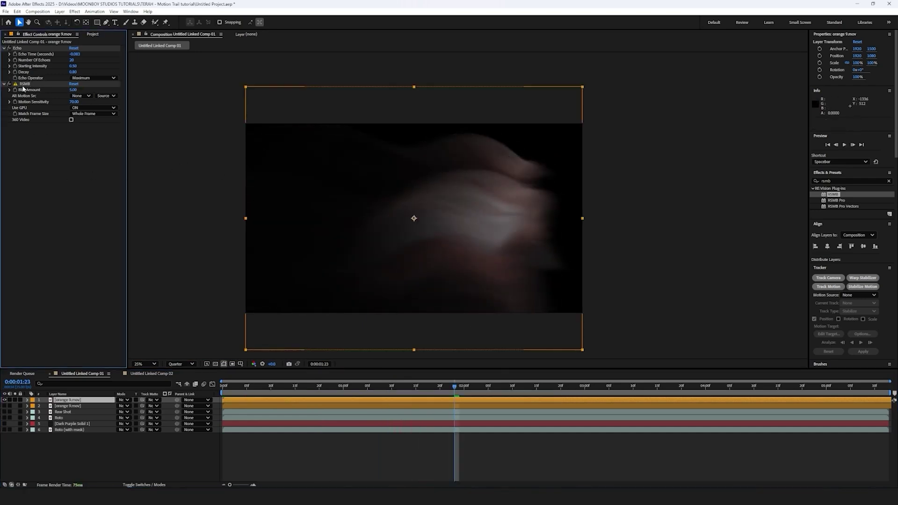
Pre-compose the upper orange 9.mov layer with all attributes moved into the new composition, and transfer the RSMB effect onto the pre-composed layer.
key(Delete)
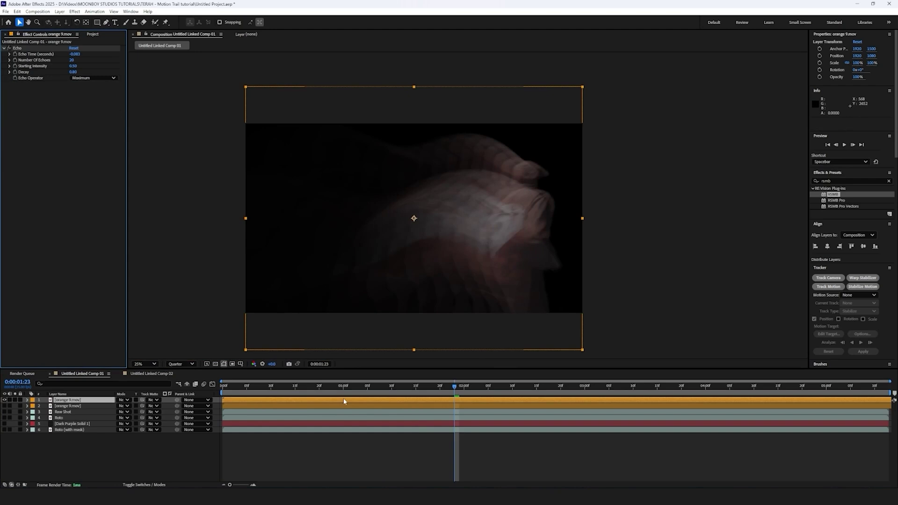
right_click(343, 401)
click(397, 351)
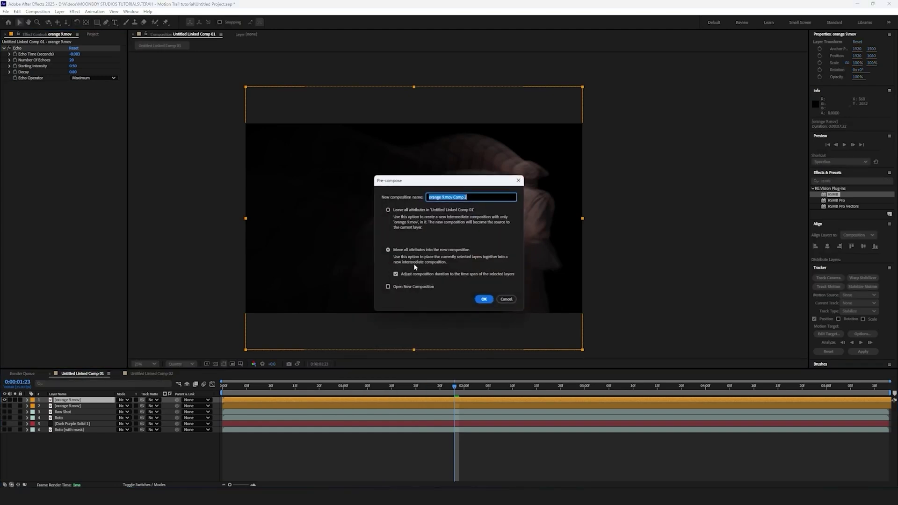
click(485, 300)
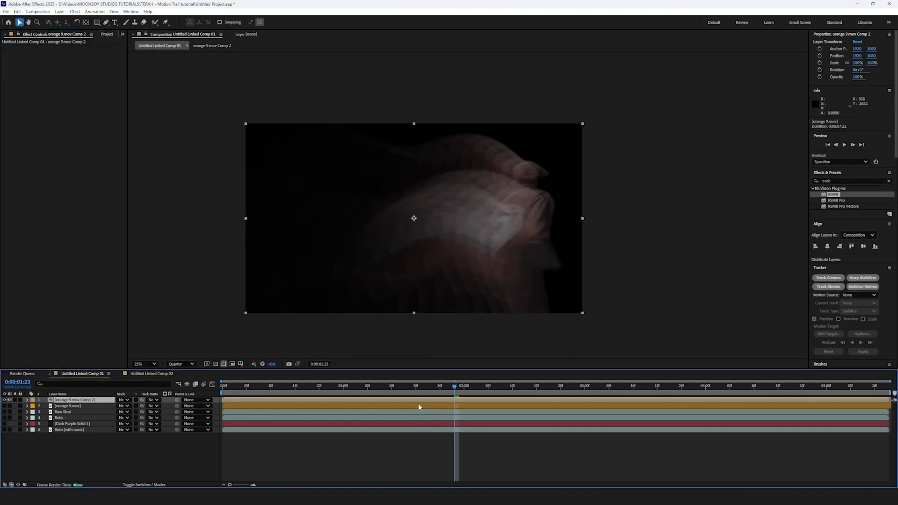
key(ctrl+v)
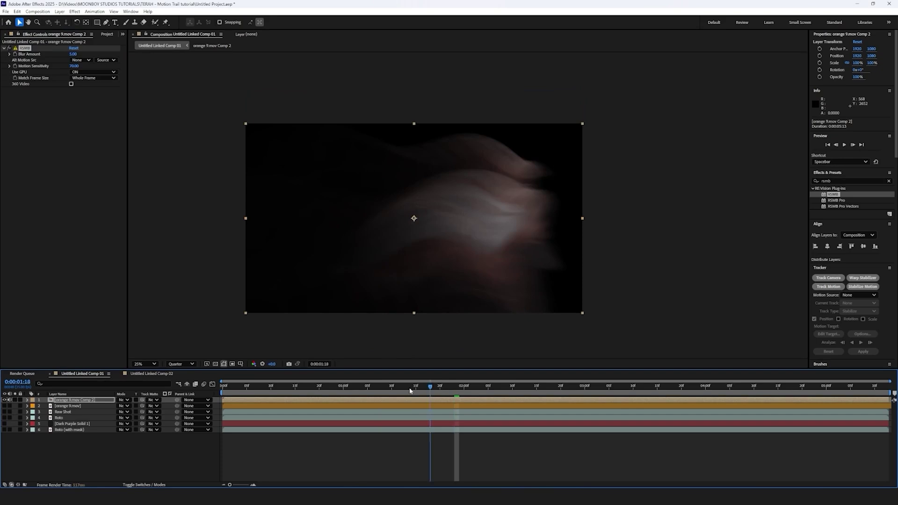
drag(410, 391, 333, 390)
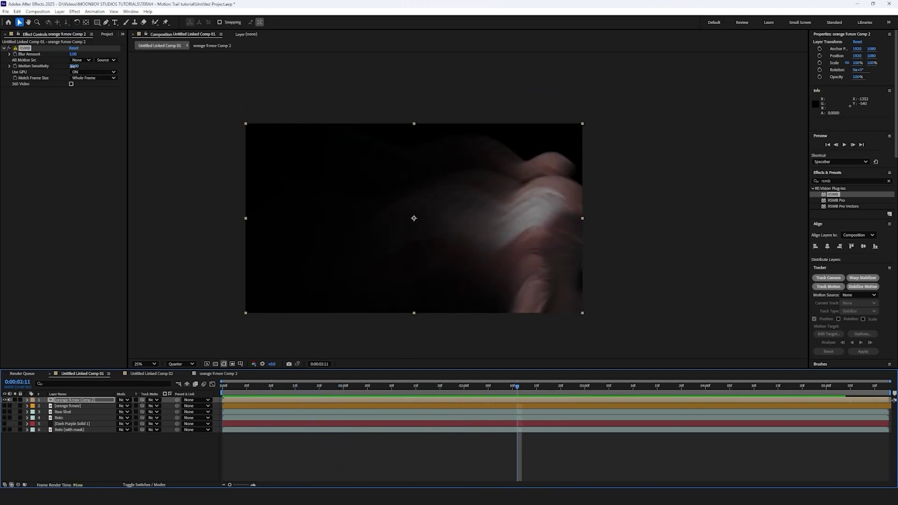
Set the RSMB Motion Sensitivity to 100 and preview the trail from the first frame.
click(73, 66)
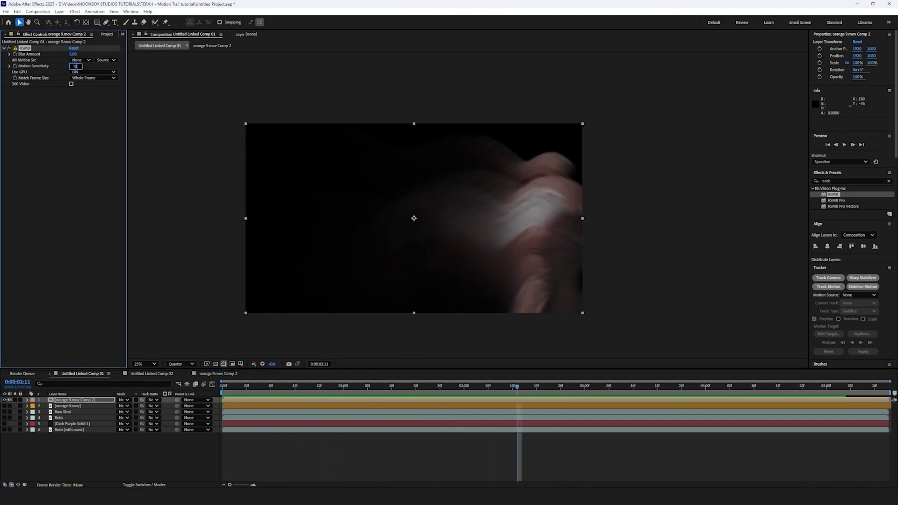
key(Home)
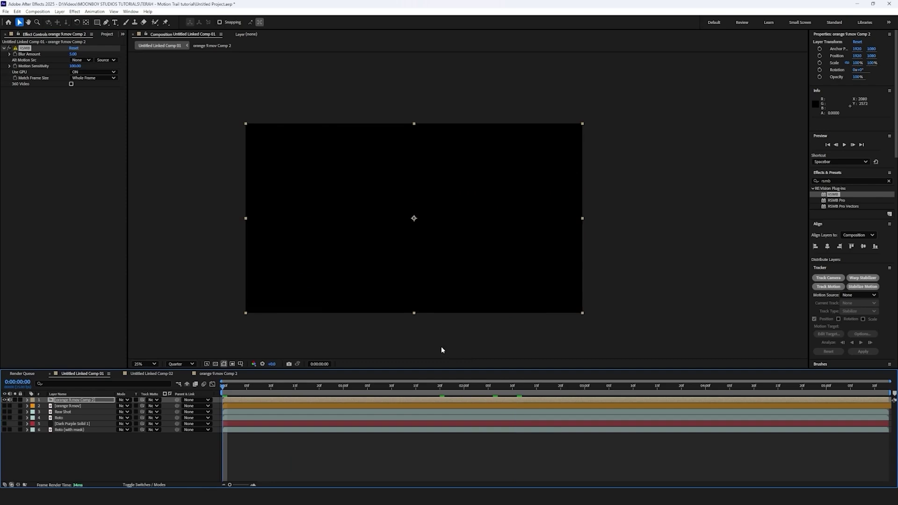
key(space)
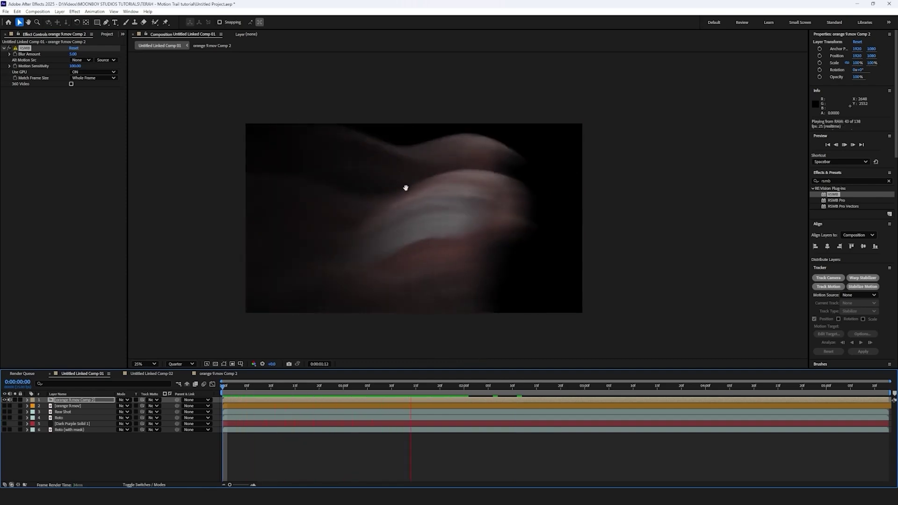
key(space)
Set the RSMB Blur Amount to 3 and play back the smoothed trail.
click(73, 53)
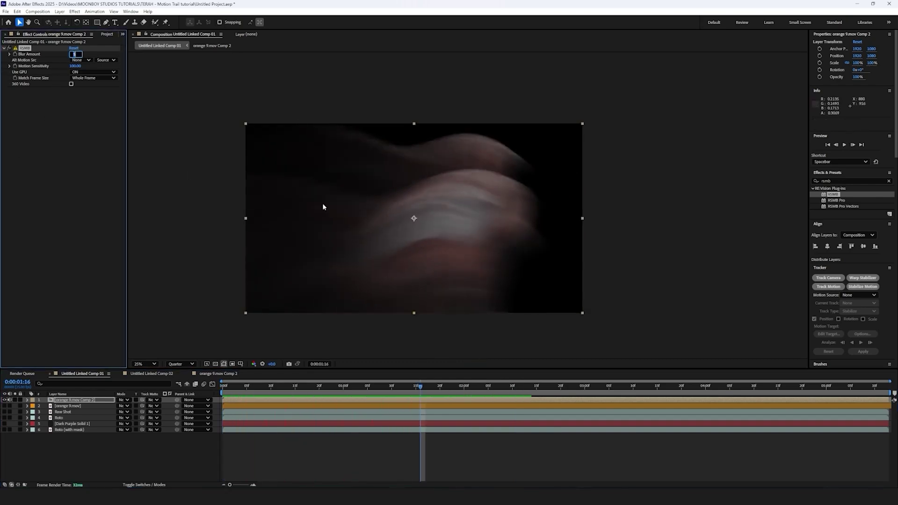
key(Return)
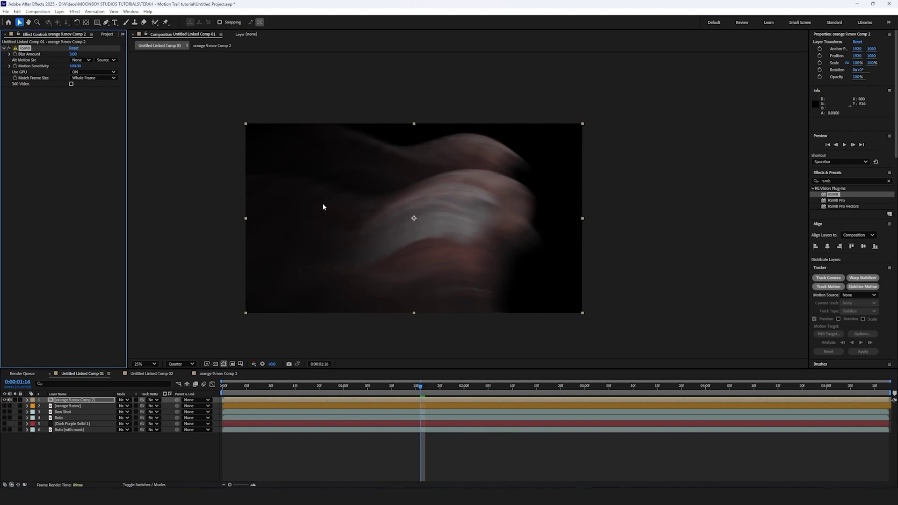
key(ctrl+z)
key(space)
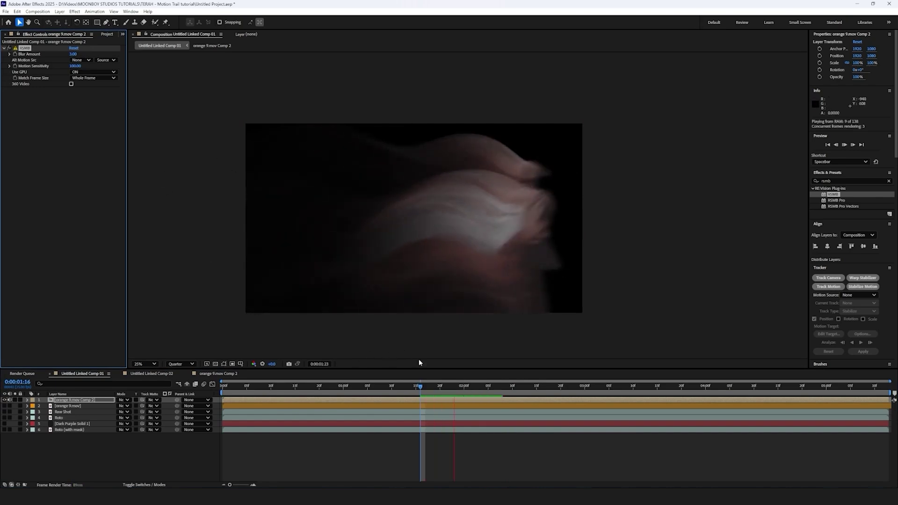
key(space)
key(space)
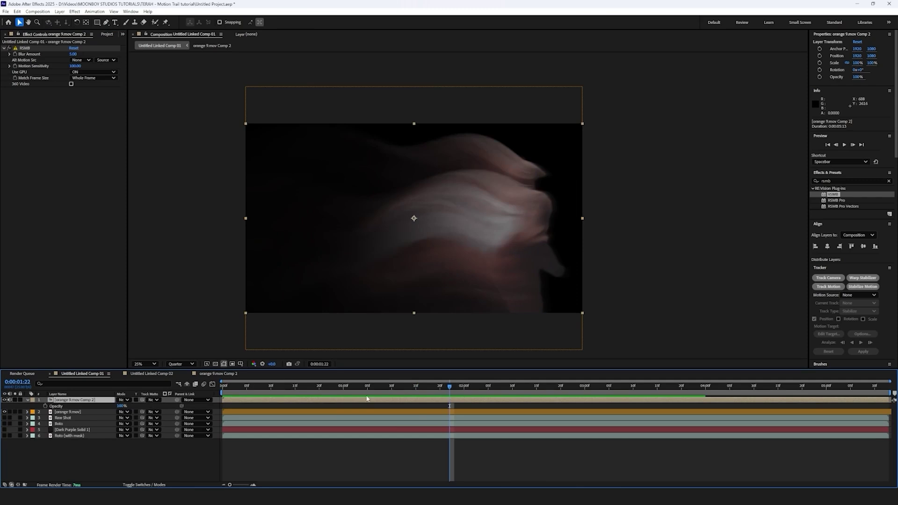
Open the orange 9.mov Comp 2 pre-composition and edit the Starting Intensity of its Echo effect.
double_click(427, 401)
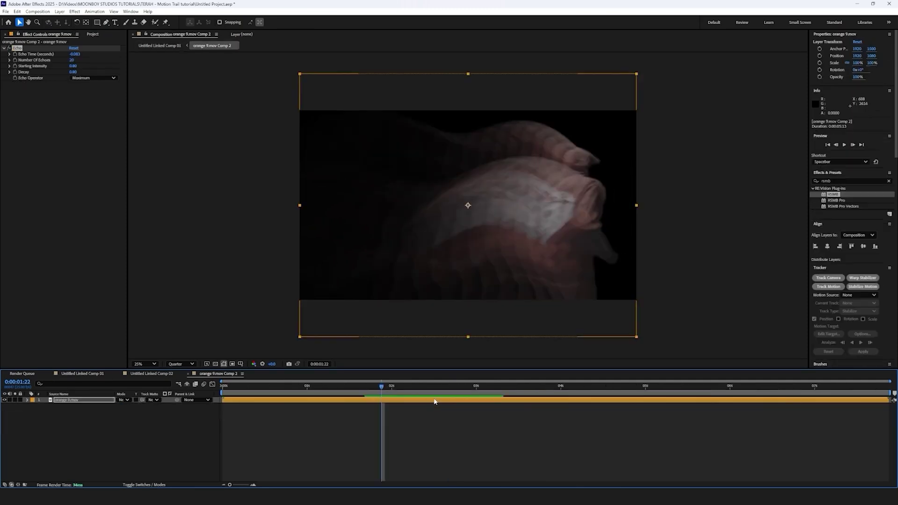
click(73, 66)
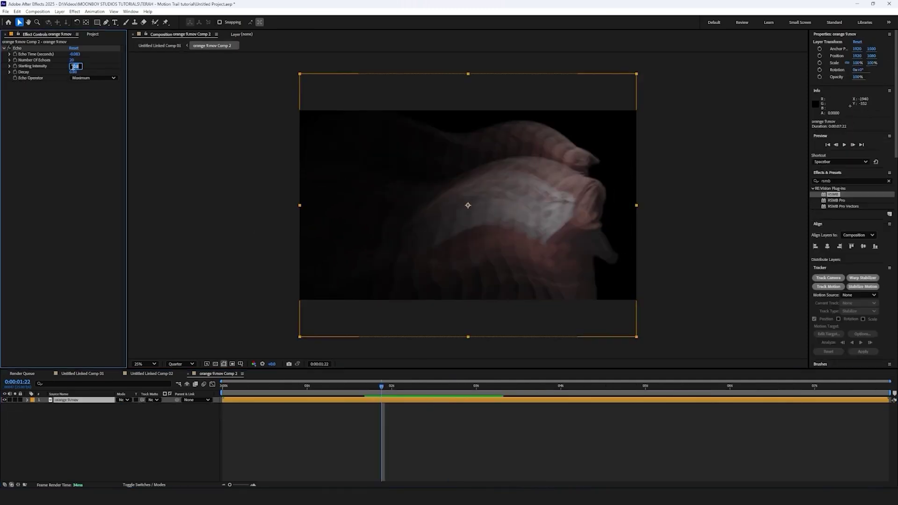
key(Return)
Return to Untitled Linked Comp 01 and apply the RSMB effect to the orange 9.mov layer beneath the pre-composed trail.
click(159, 46)
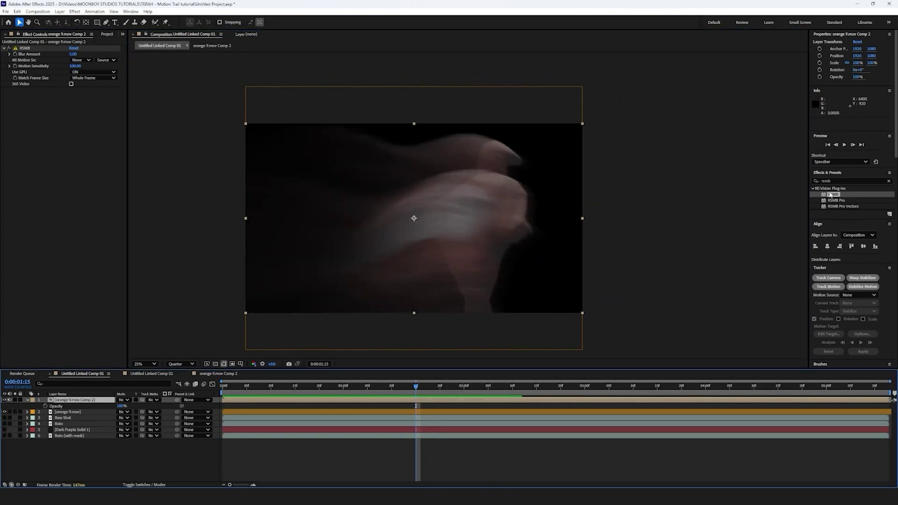
drag(833, 194, 425, 417)
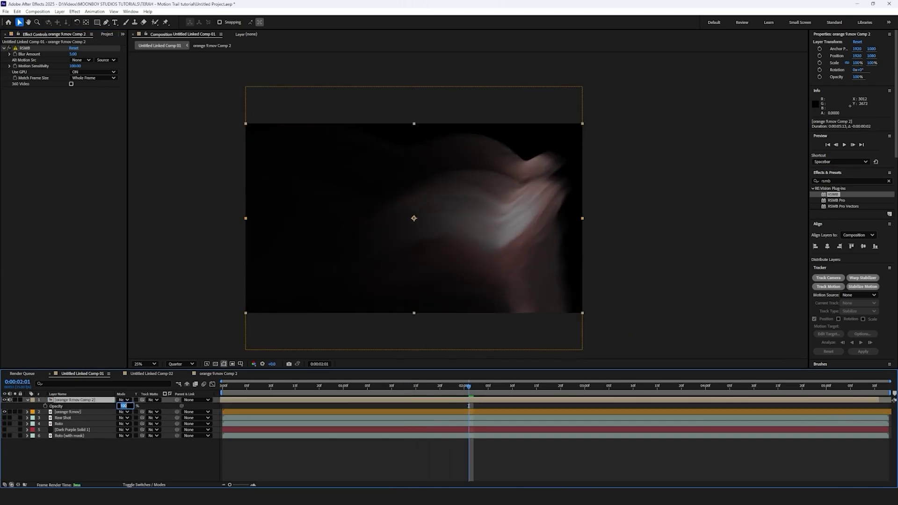
Set the opacity of the orange 9.mov Comp 2 layer to 80% and preview the composition from the first frame.
text(80)
key(Return)
key(Home)
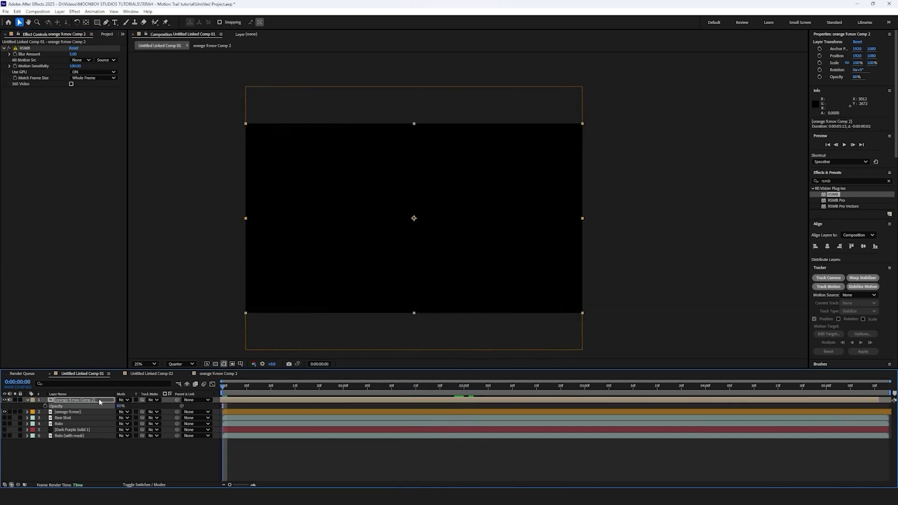
click(650, 320)
key(space)
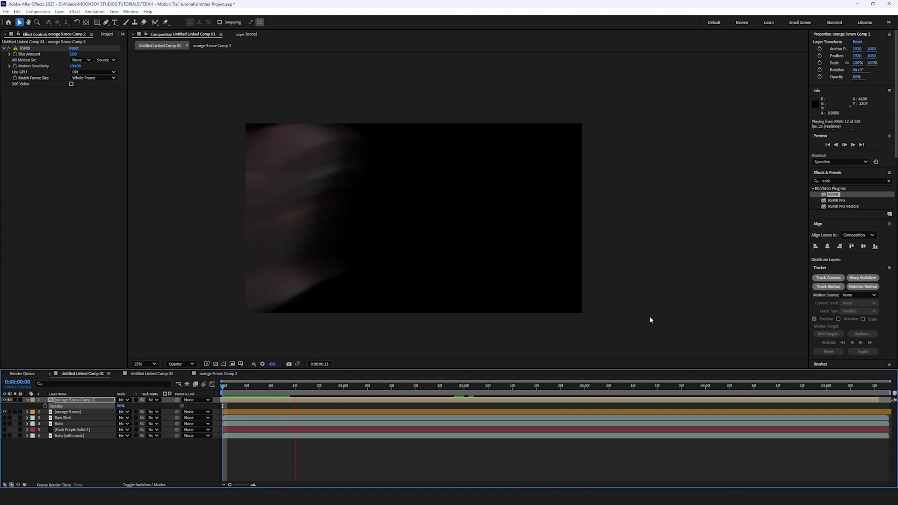